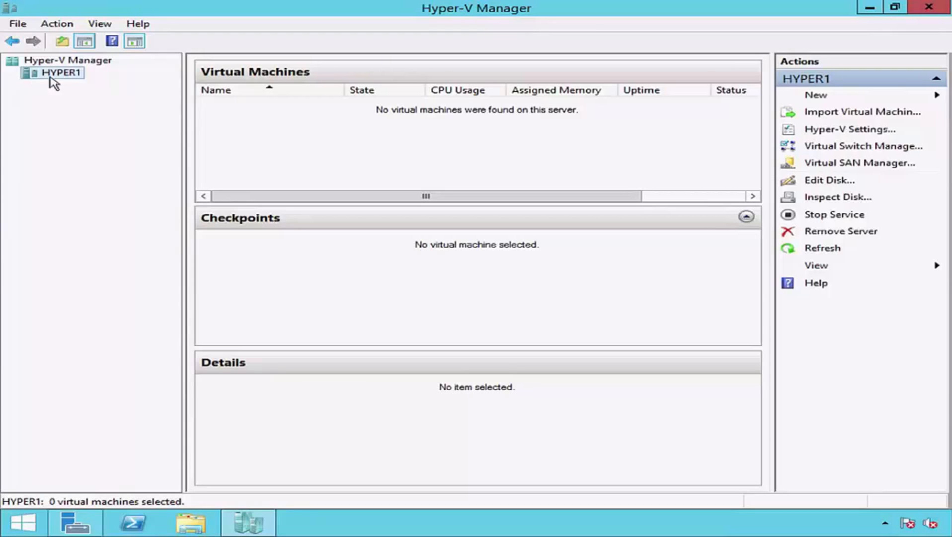
Start creating a new virtual machine on HYPER1 and name it vSERVER1
right_click(76, 75)
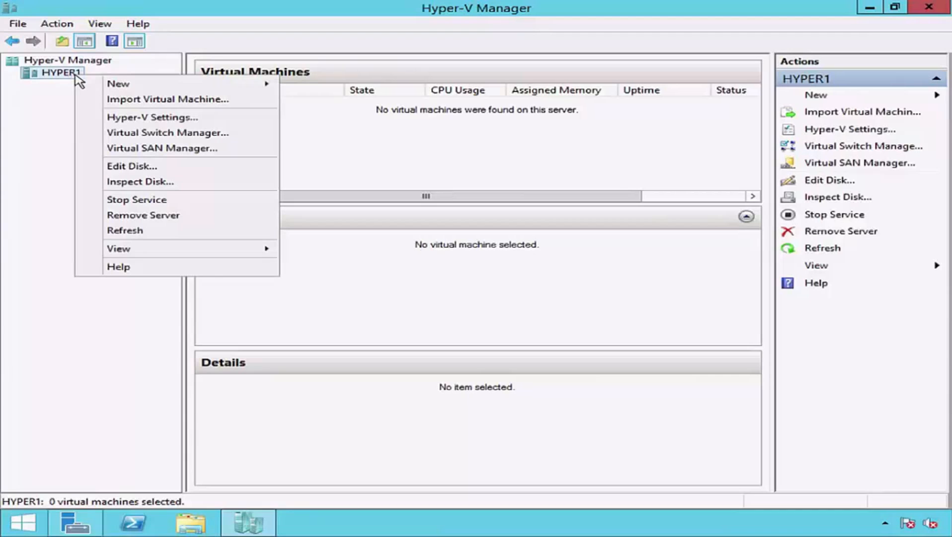
mouse_move(84, 88)
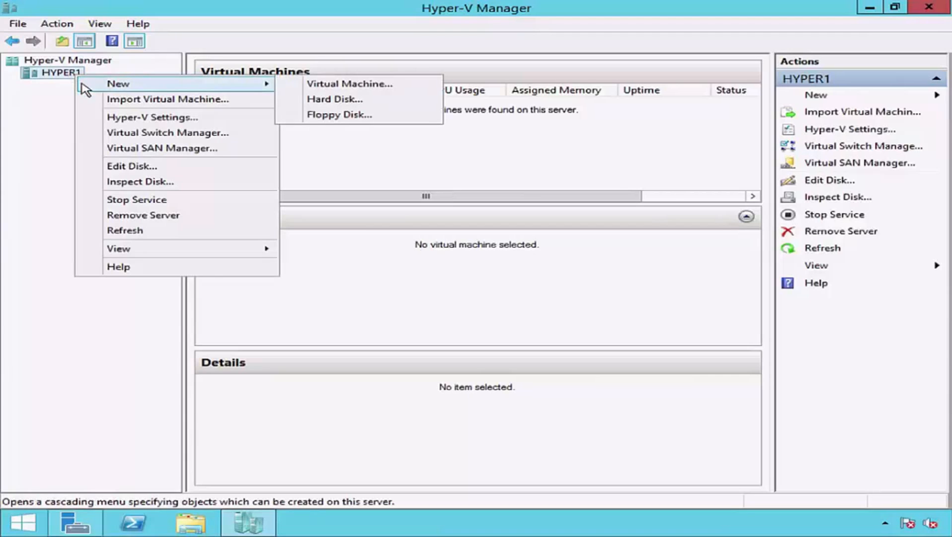
left_click(288, 85)
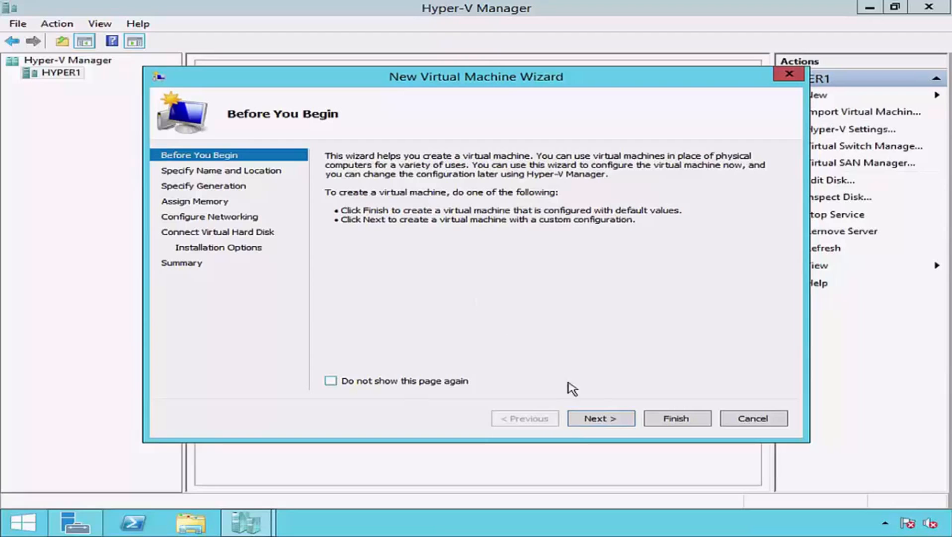
left_click(609, 416)
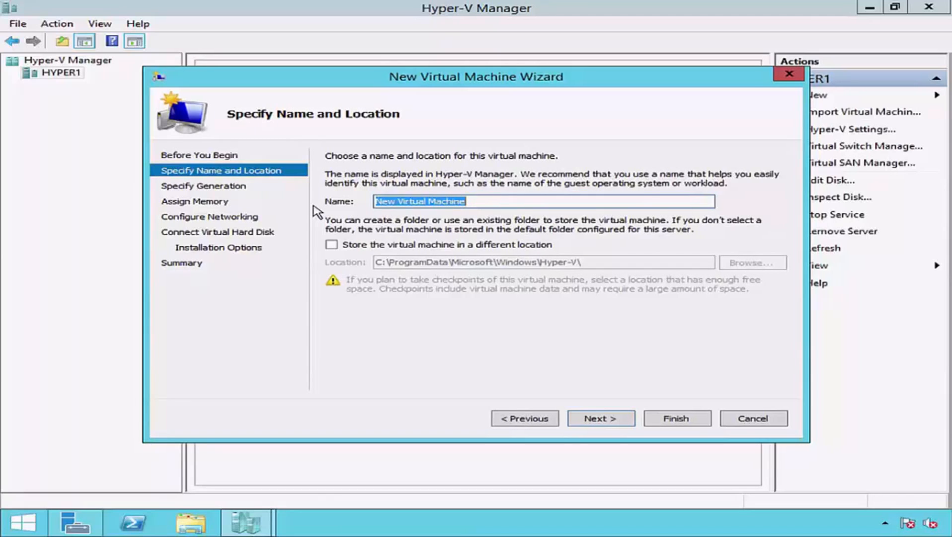
type("vSERVER1")
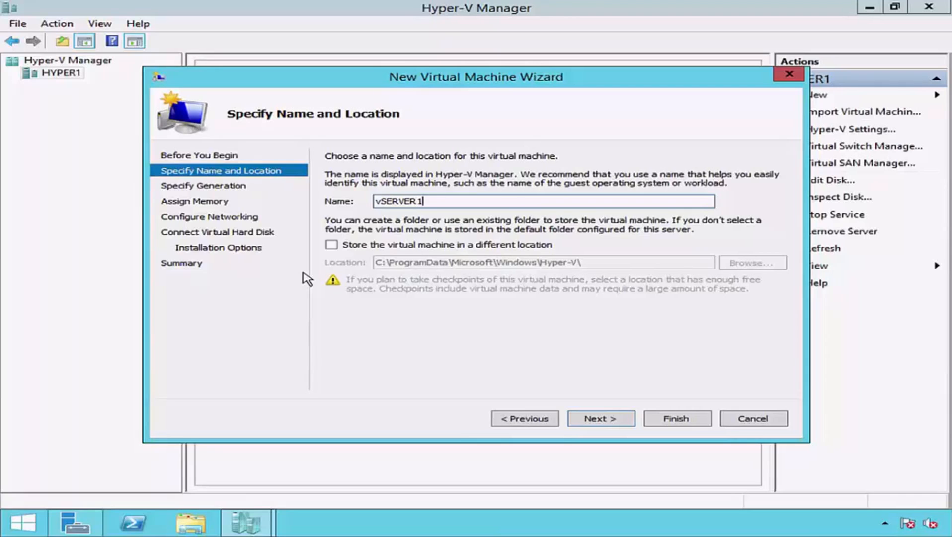
Store the virtual machine in a different location, D:\, and continue to the generation choice
left_click(331, 244)
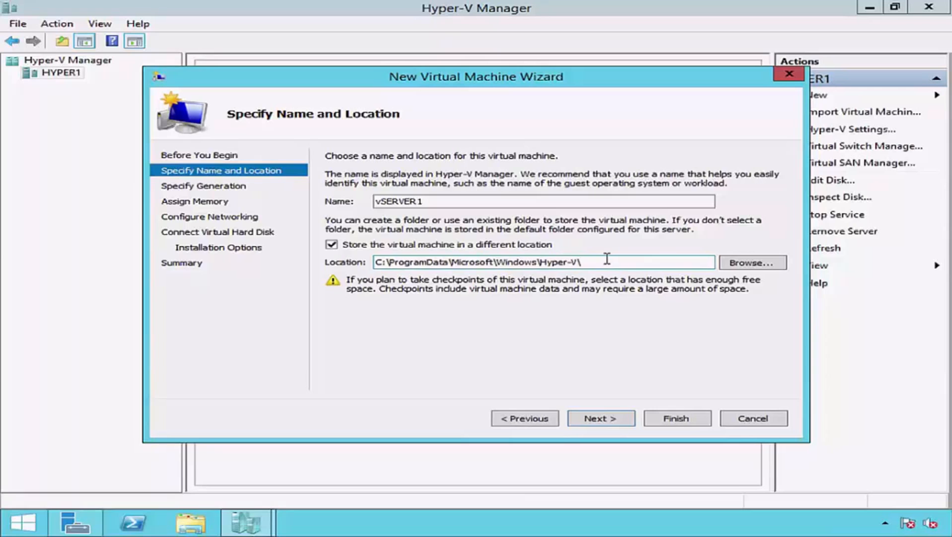
left_click_drag(584, 263, 318, 263)
type("D:\\")
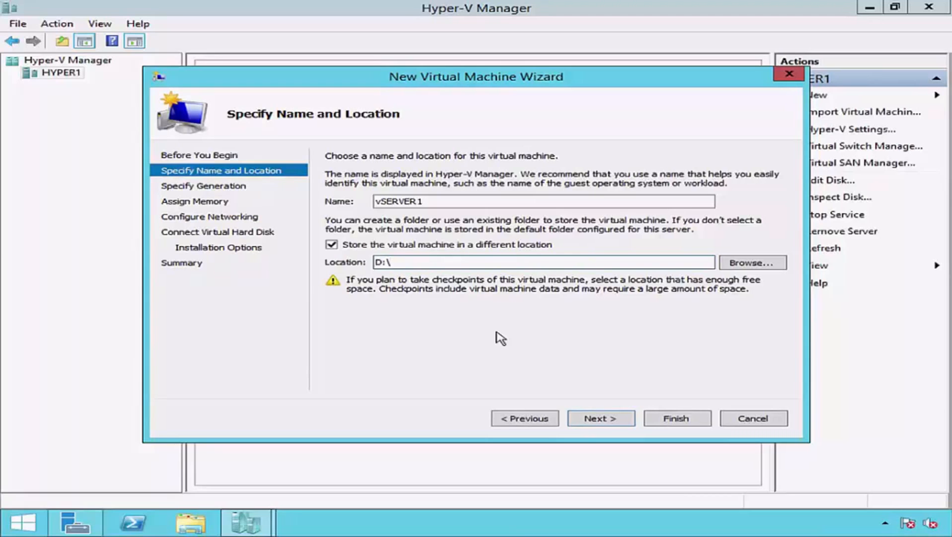
left_click(615, 419)
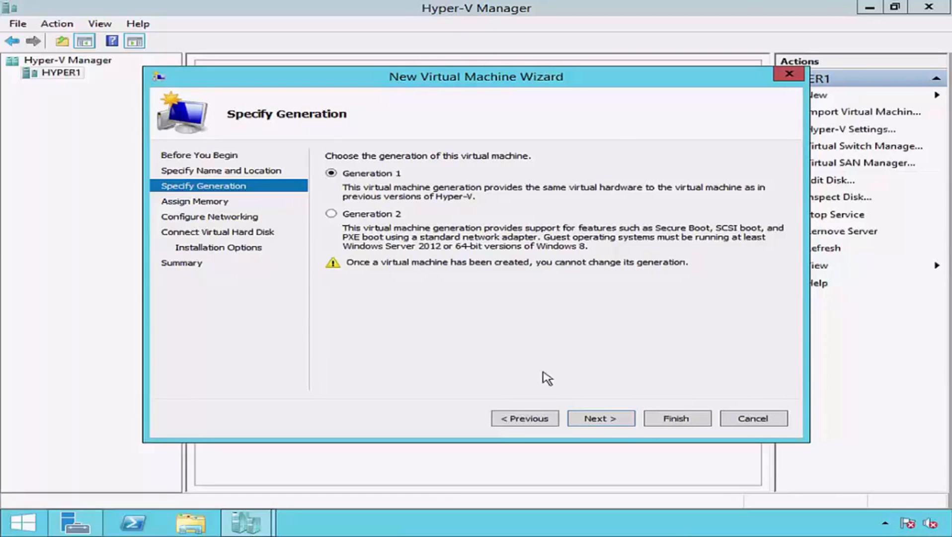
Keep the virtual machine as Generation 1 and assign 4096 MB of startup memory
left_click(621, 424)
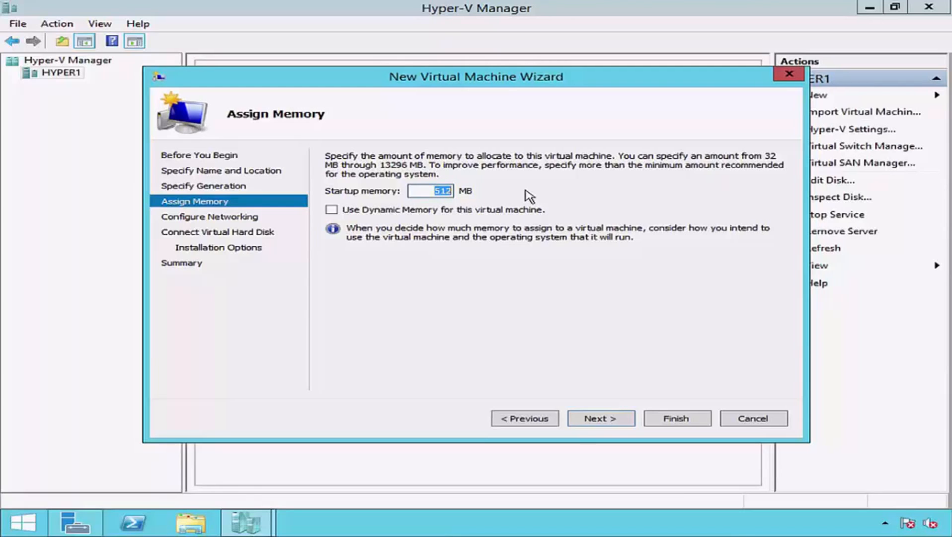
type("4096")
left_click(615, 418)
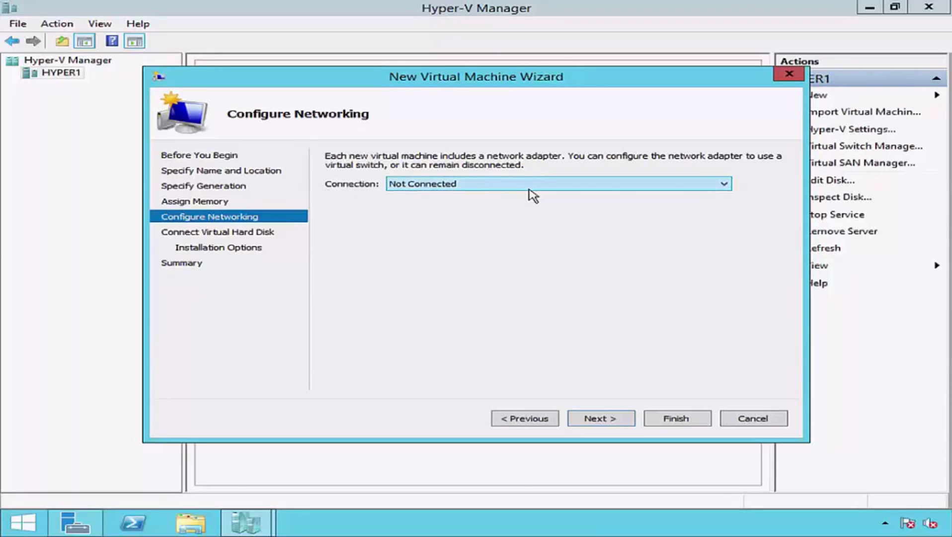
Leave the virtual machine's network connection as Not Connected and continue to the virtual hard disk setup
left_click(723, 185)
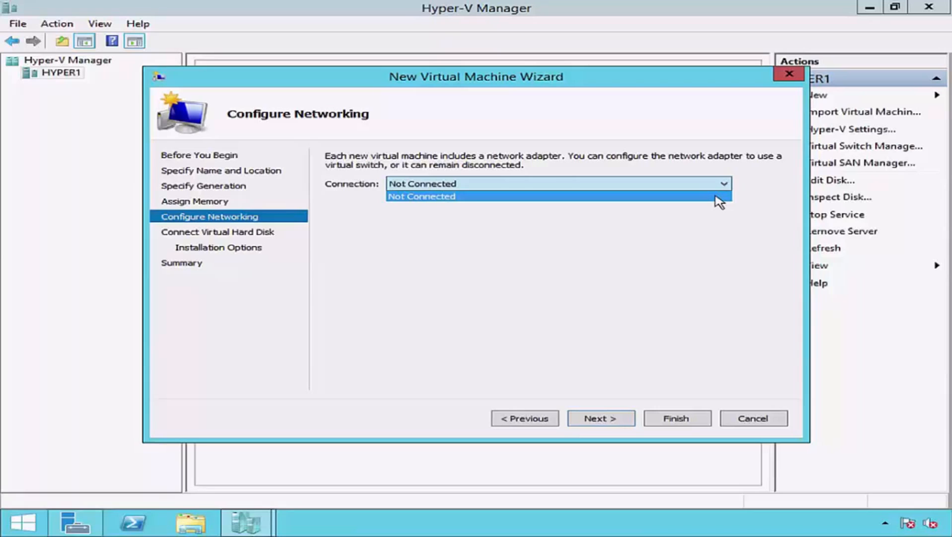
left_click(715, 197)
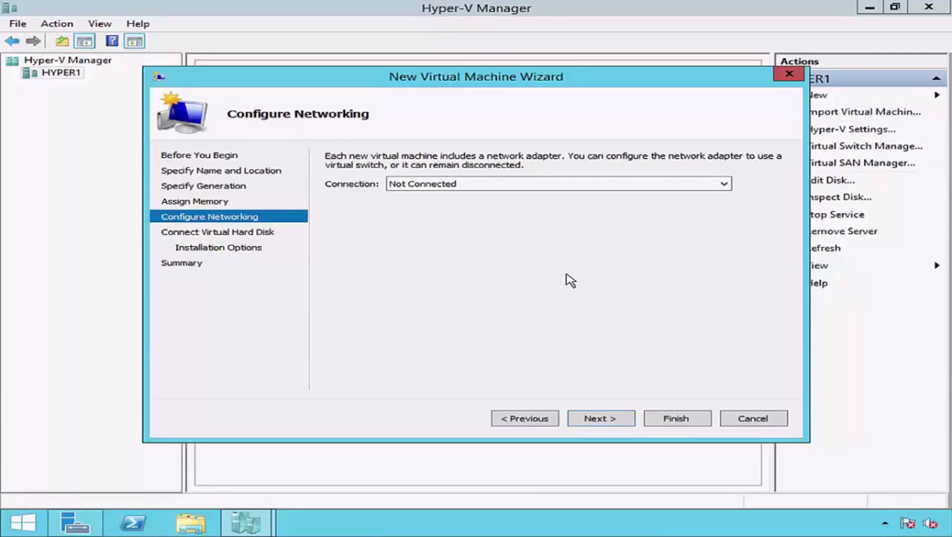
left_click(621, 417)
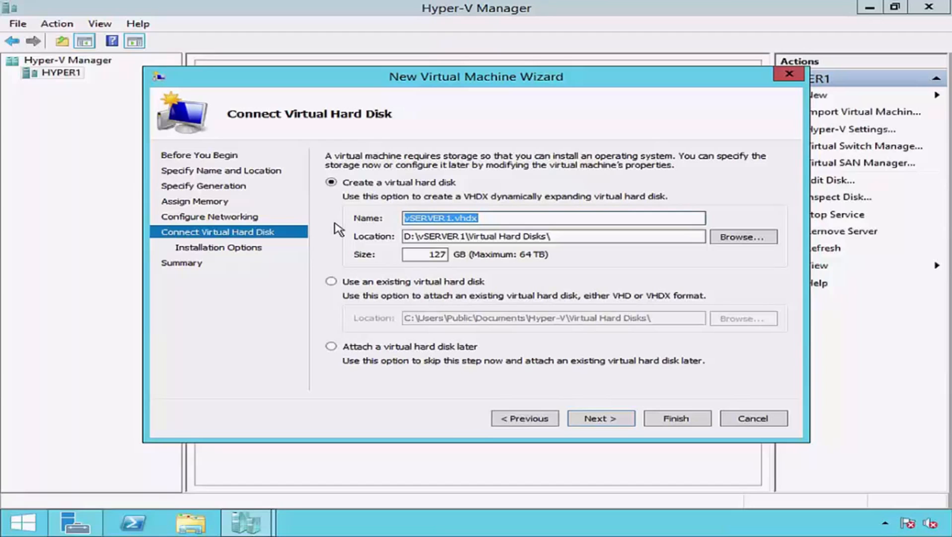
Try the .vhd extension on the new virtual hard disk's name and restore it to vSERVER1.vhdx
left_click(453, 218)
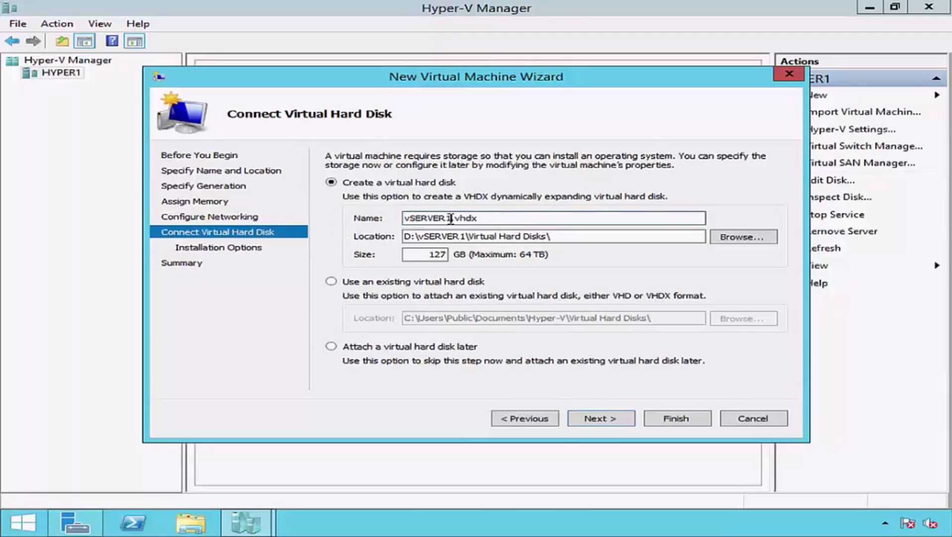
left_click(487, 217)
key("BackSpace")
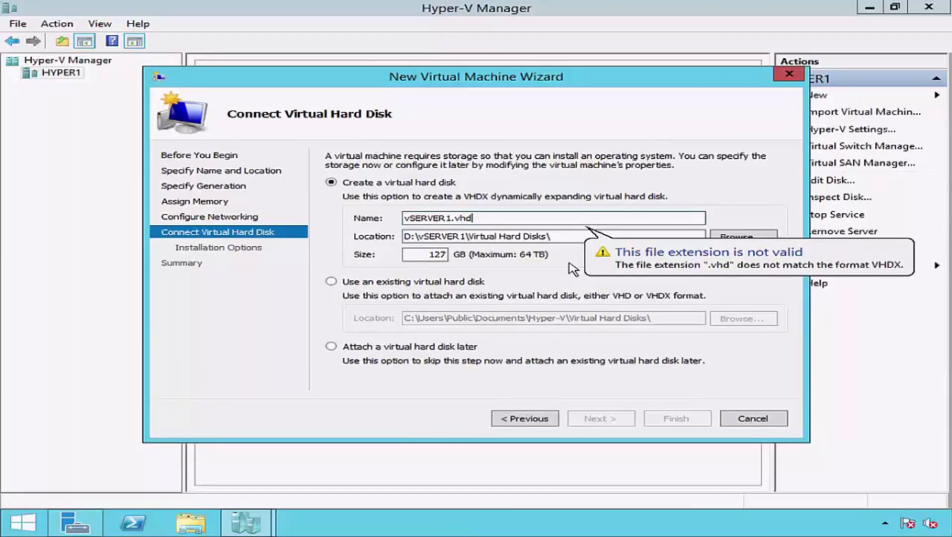
type("x")
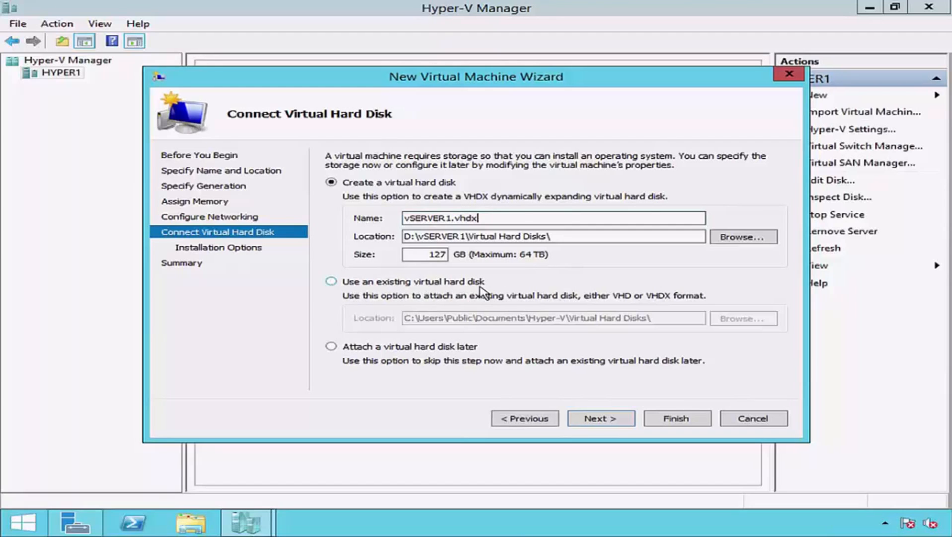
Look at the existing-disk and attach-later options, and continue with creating a new virtual hard disk
left_click(330, 281)
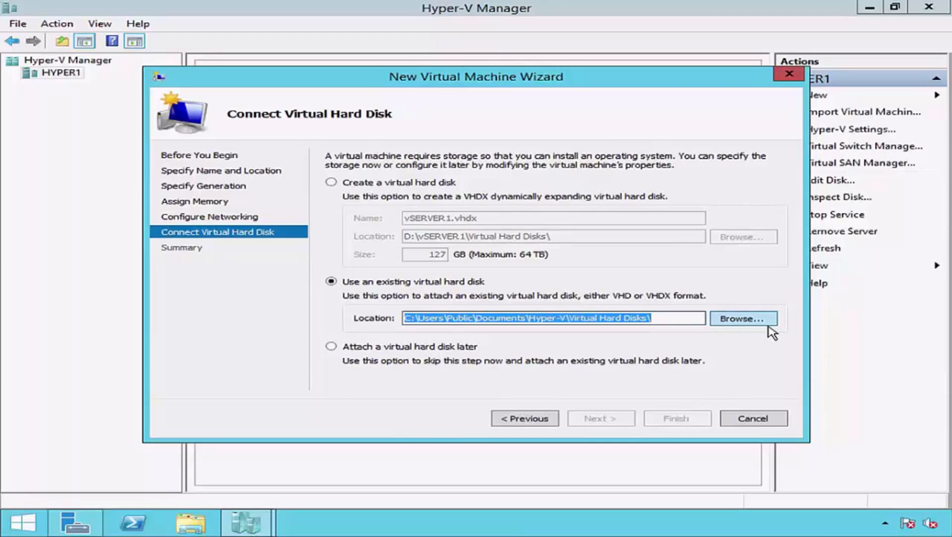
left_click(332, 346)
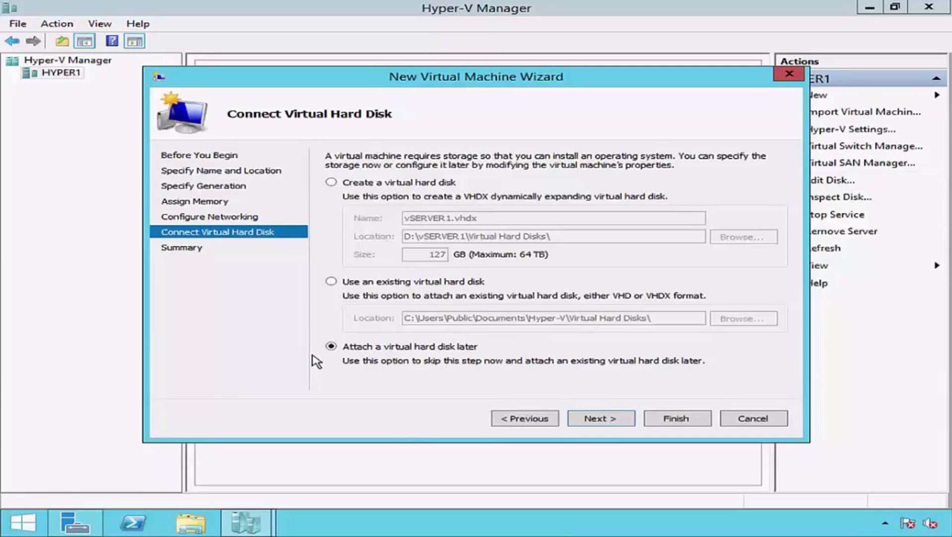
left_click(342, 184)
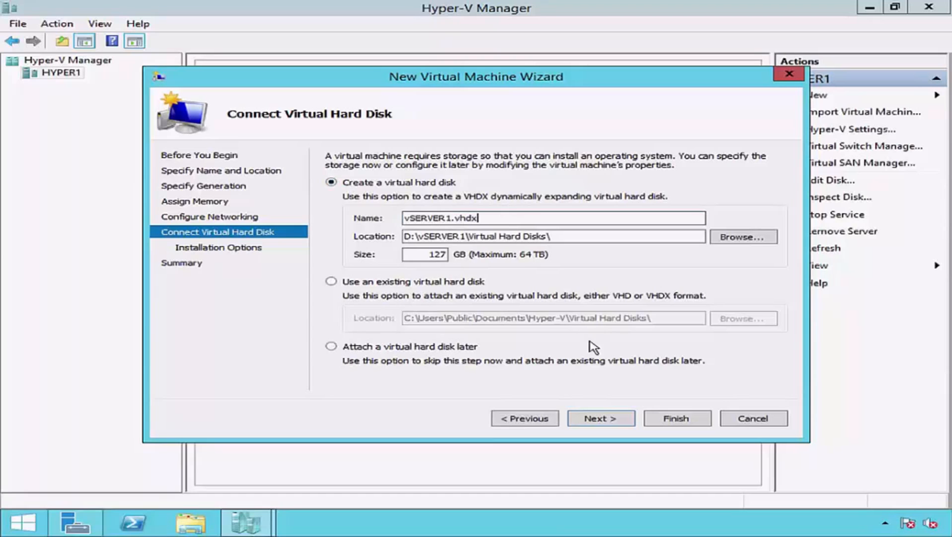
left_click(630, 418)
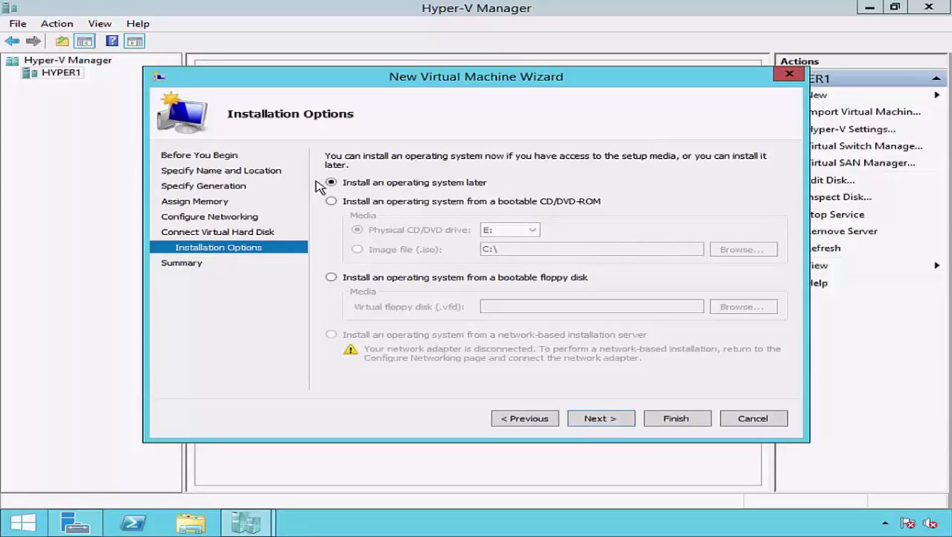
Try the bootable CD/DVD-ROM, image file and bootable floppy disk options for installing the operating system
left_click(332, 201)
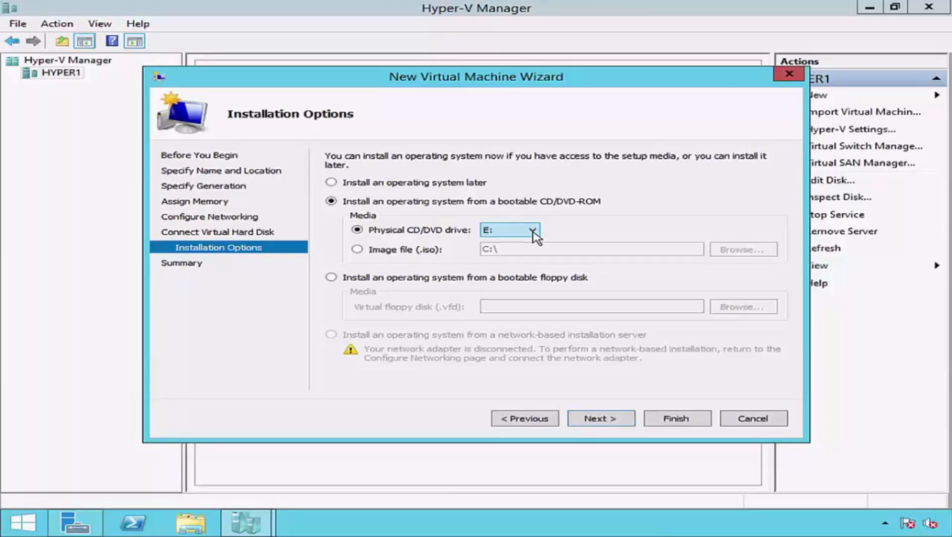
left_click(357, 250)
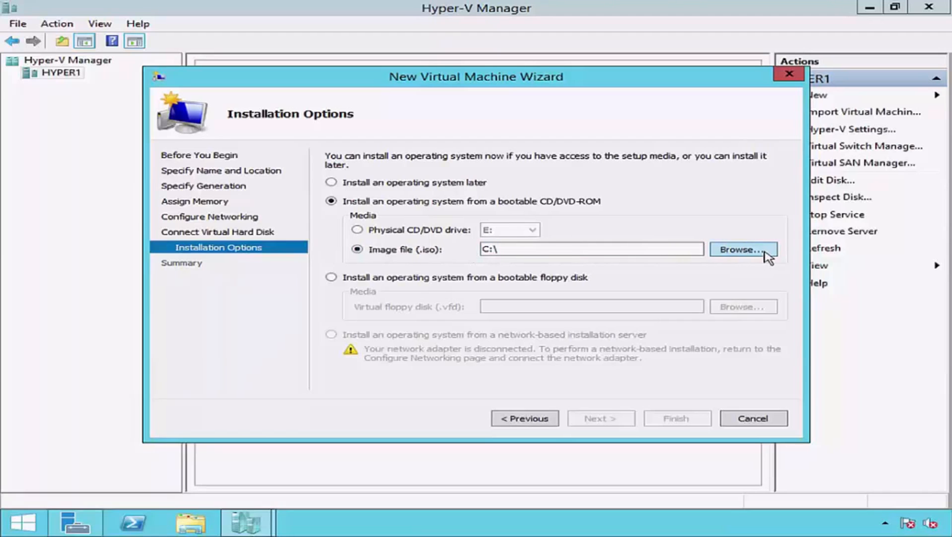
left_click(330, 278)
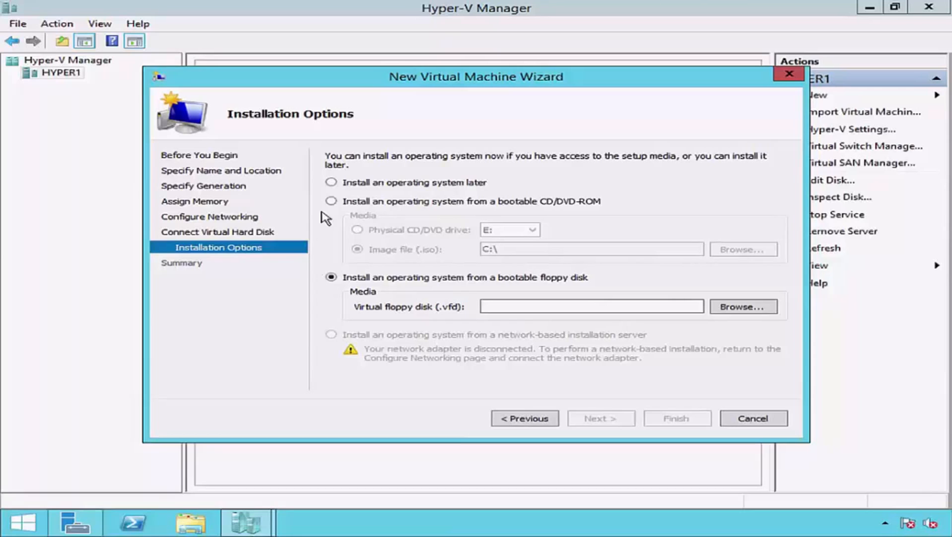
Choose to install an operating system later and finish creating the vSERVER1 virtual machine
left_click(331, 183)
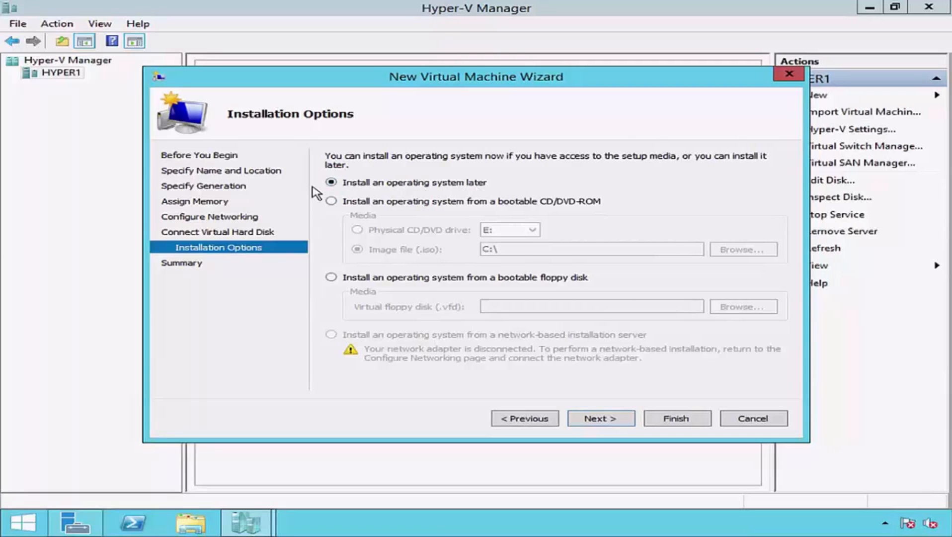
left_click(625, 419)
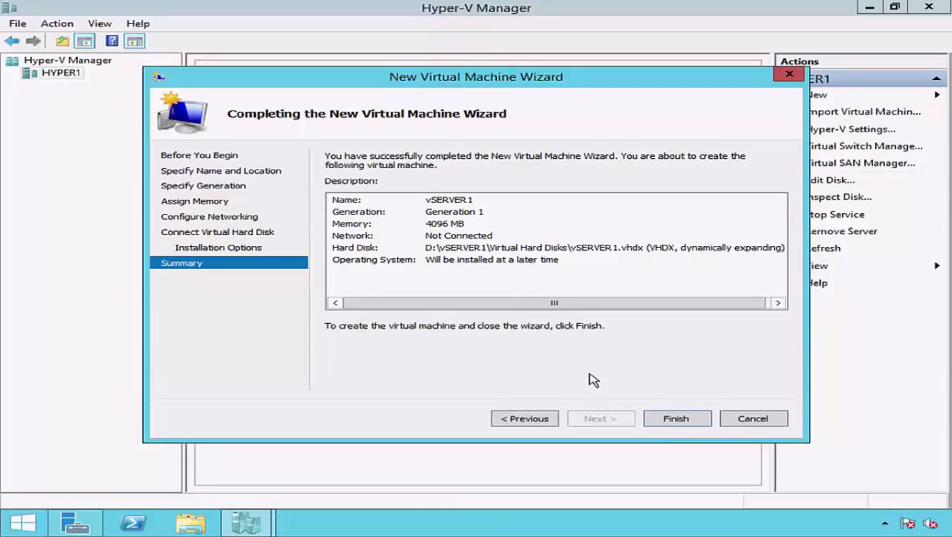
left_click(688, 421)
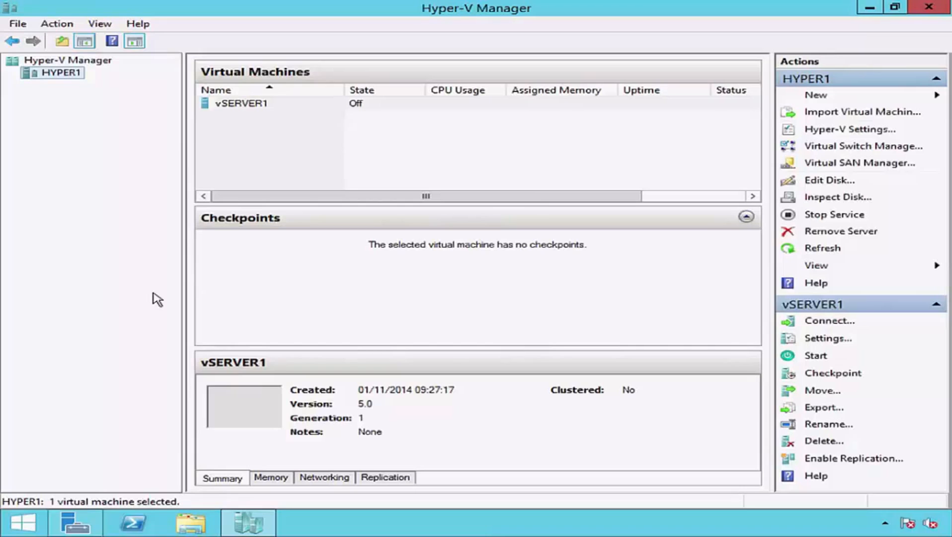
Examine the processor page in vSERVER1's settings and close the settings without changes
left_click(220, 105)
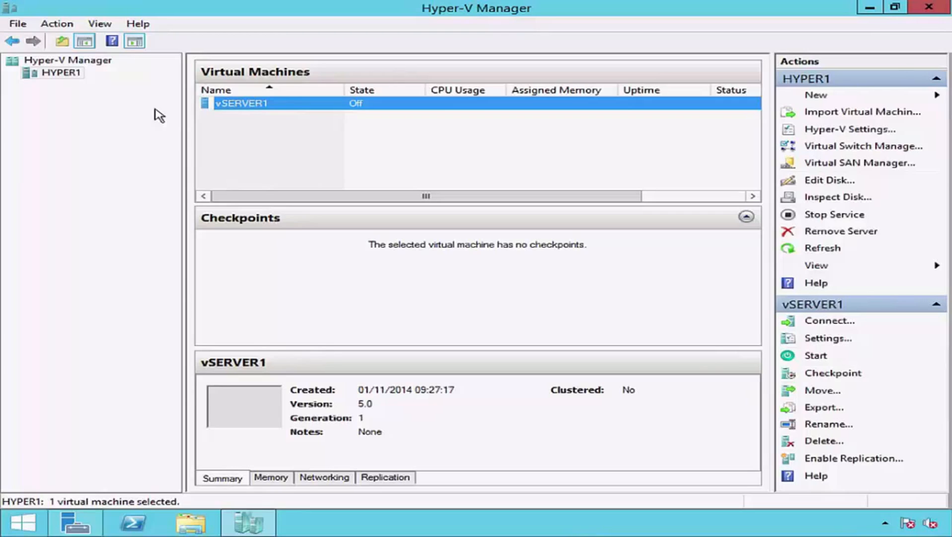
right_click(284, 107)
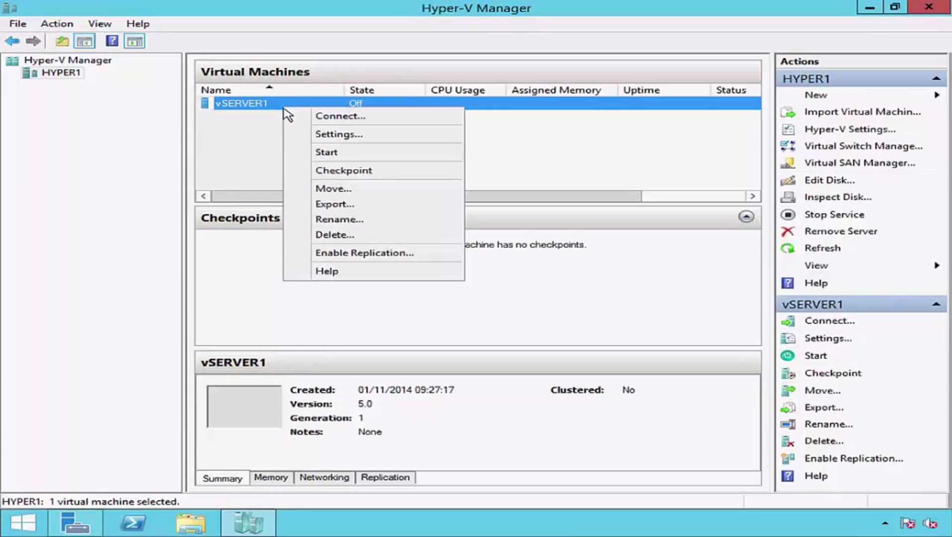
left_click(293, 136)
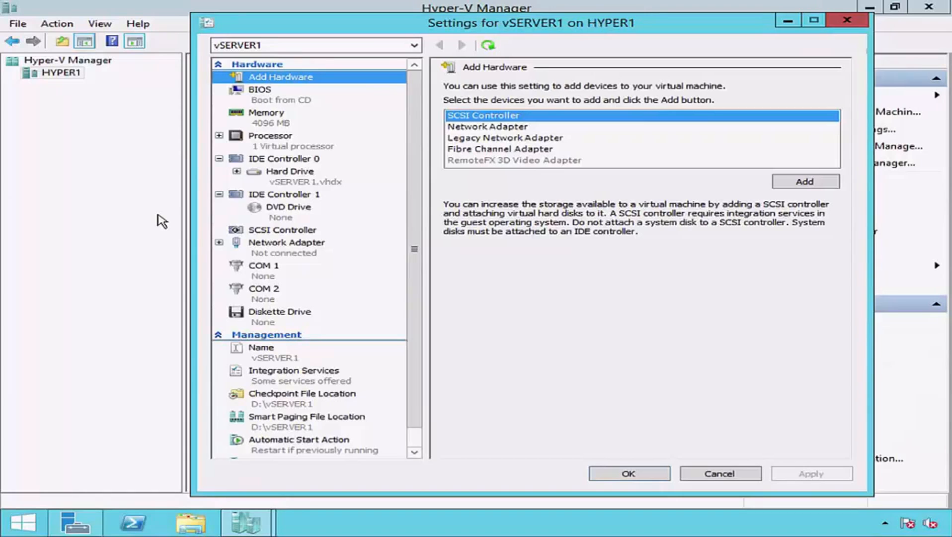
left_click(279, 147)
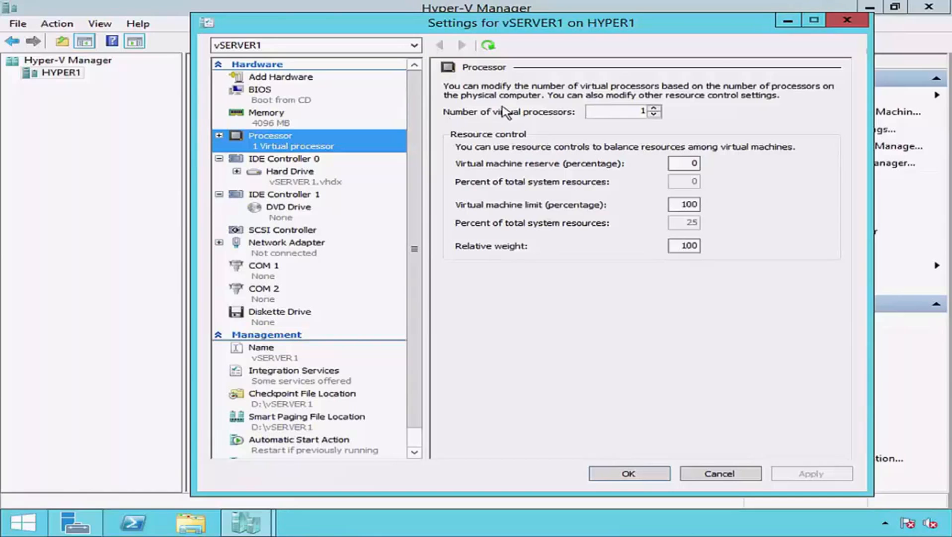
left_click(848, 20)
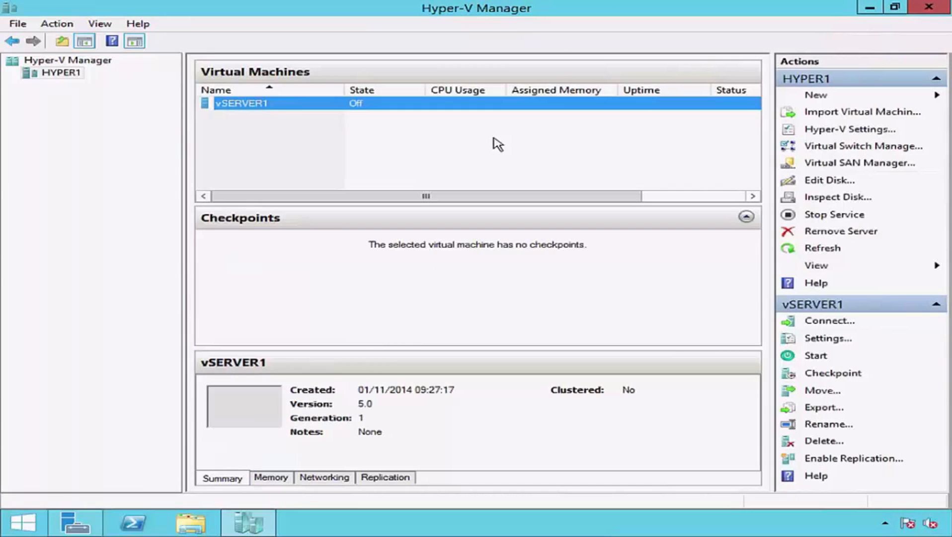
Switch to File Explorer and view the contents of the vSERVER1 folder on the VirtualMachines (D:) drive
left_click(204, 517)
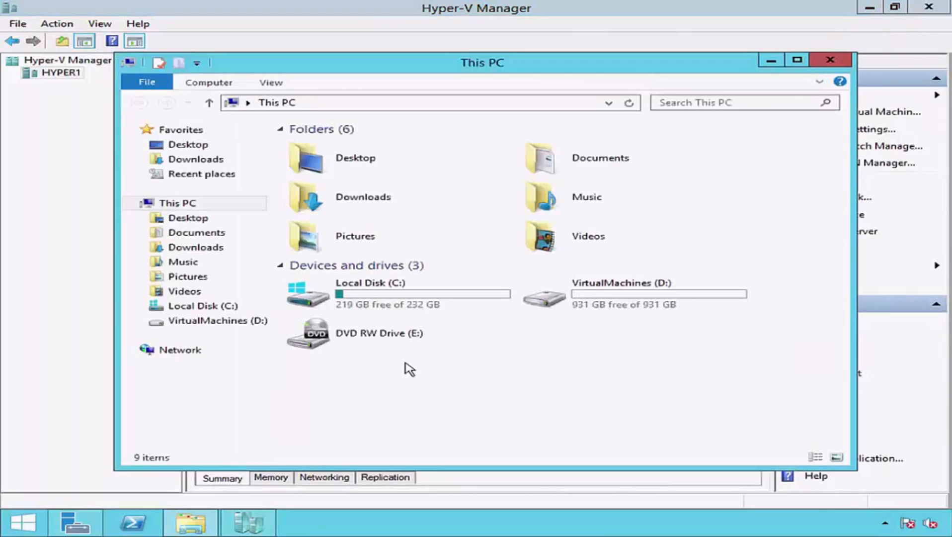
double_click(701, 296)
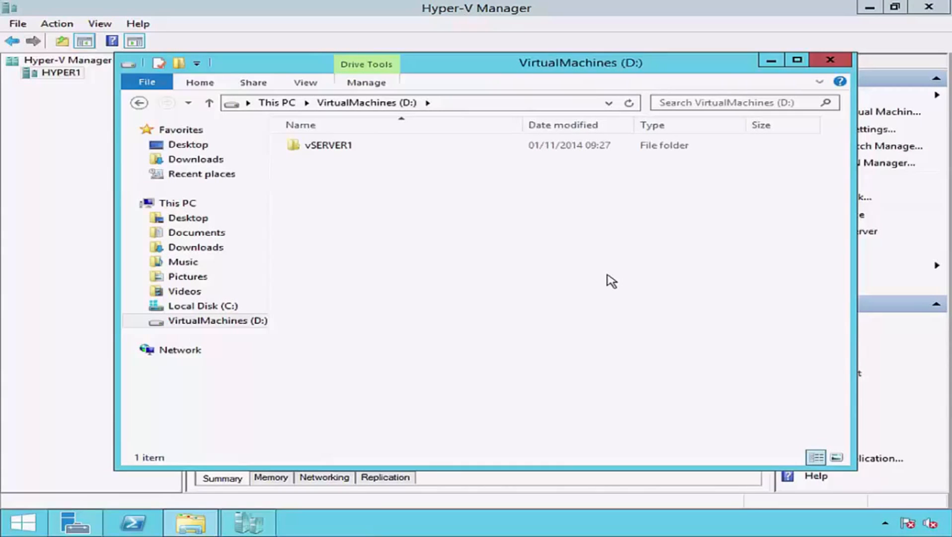
left_click(372, 150)
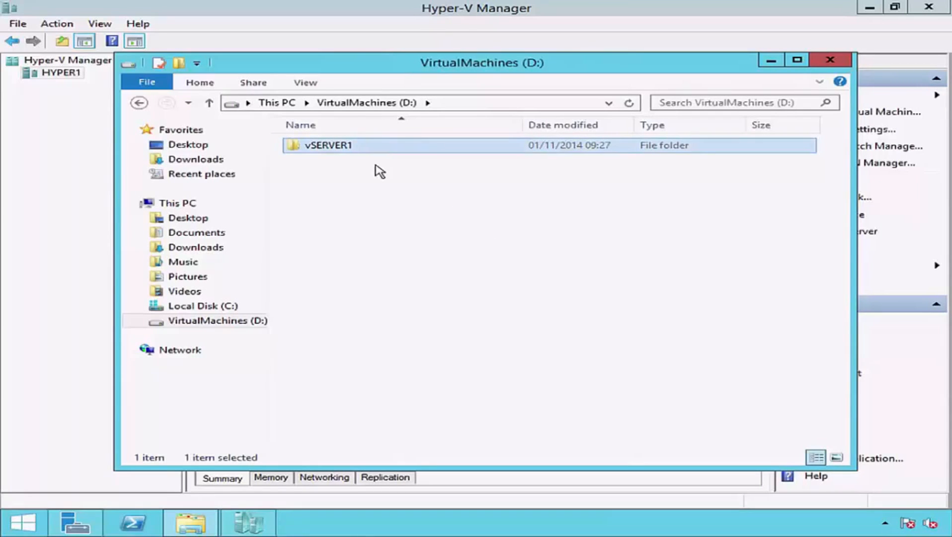
double_click(363, 149)
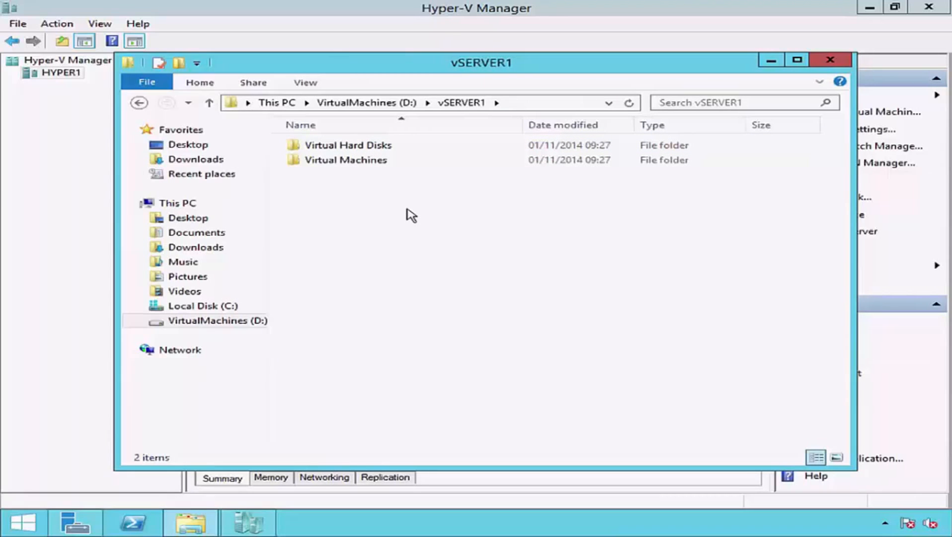
View vSERVER1's Virtual Machines folder, examine its XML configuration file in Notepad, and close the file
left_click(406, 149)
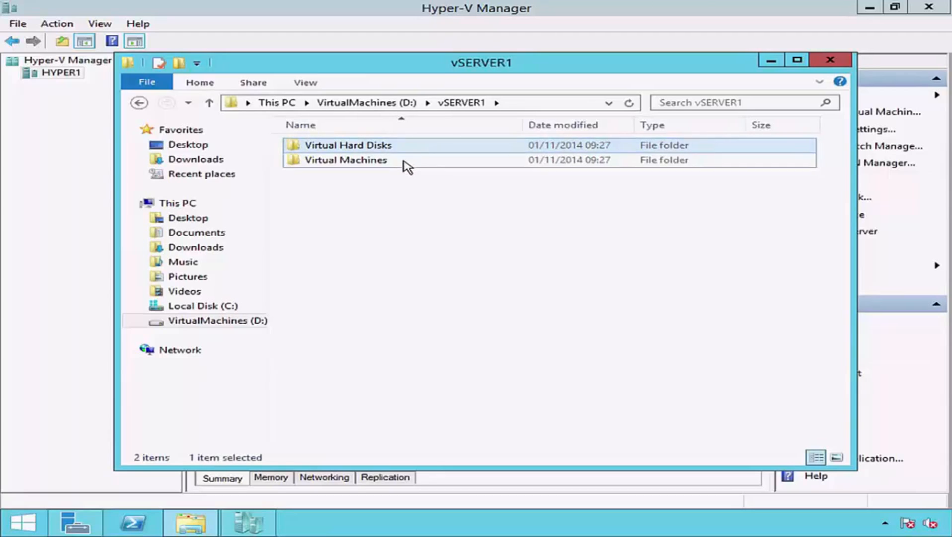
left_click(405, 160)
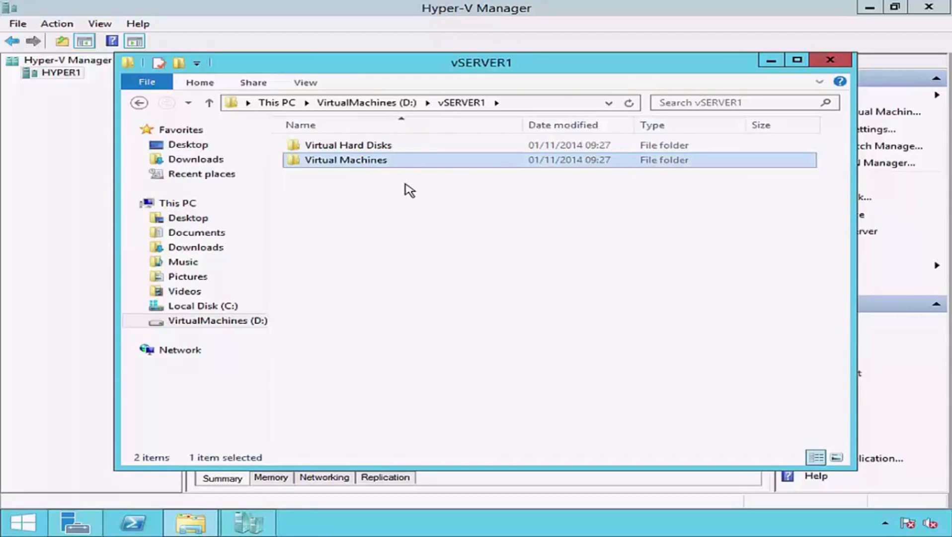
double_click(405, 161)
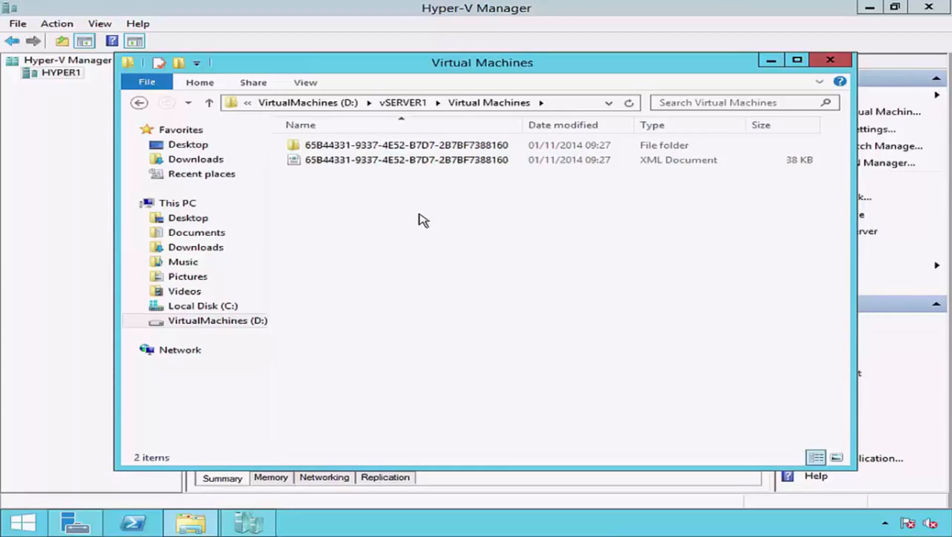
left_click(309, 162)
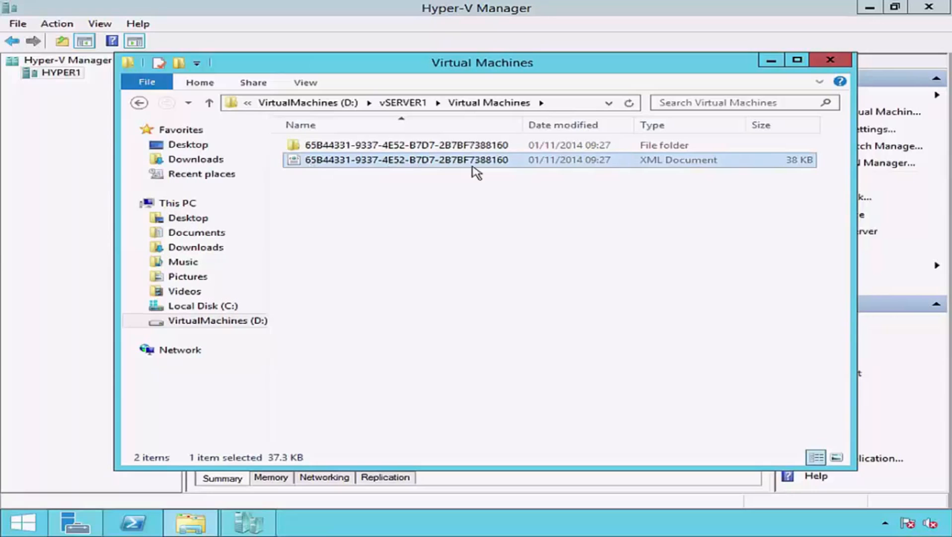
right_click(324, 171)
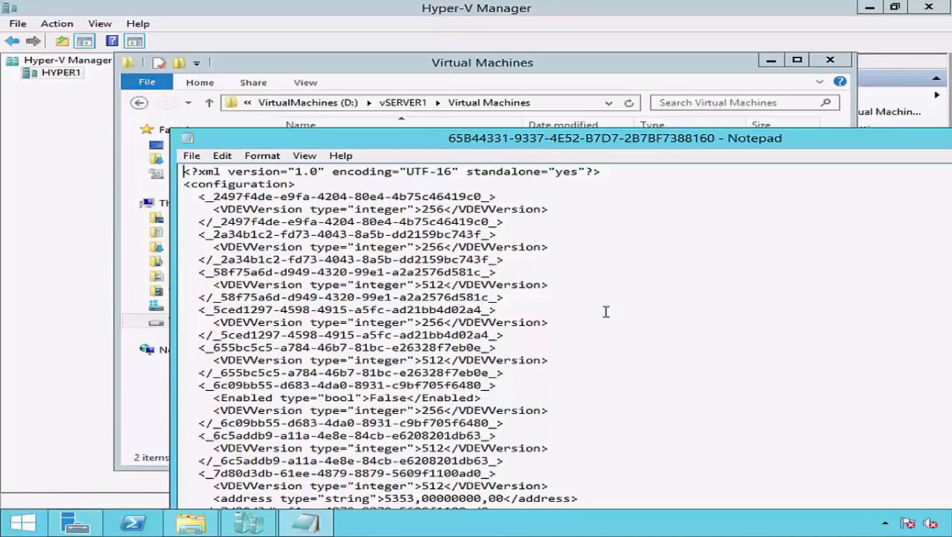
left_click_drag(569, 145, 433, 139)
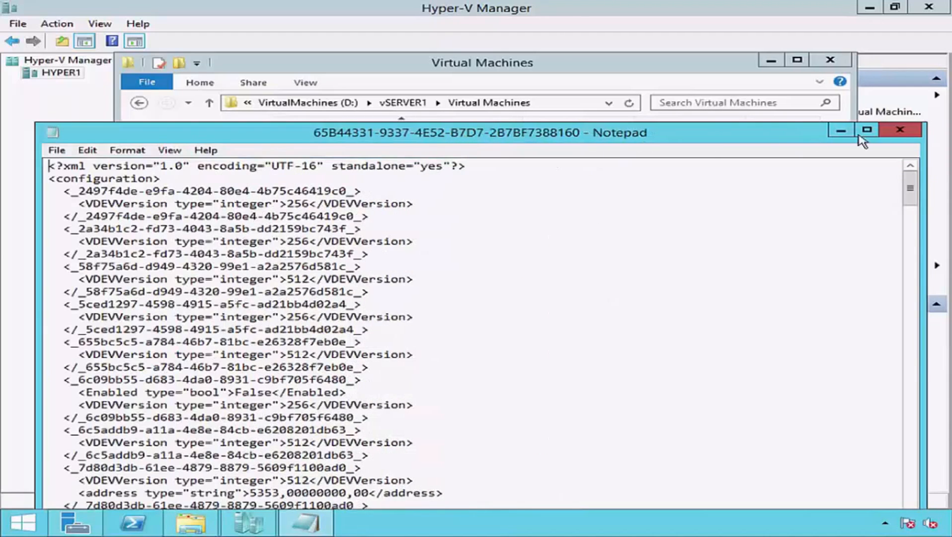
left_click(900, 130)
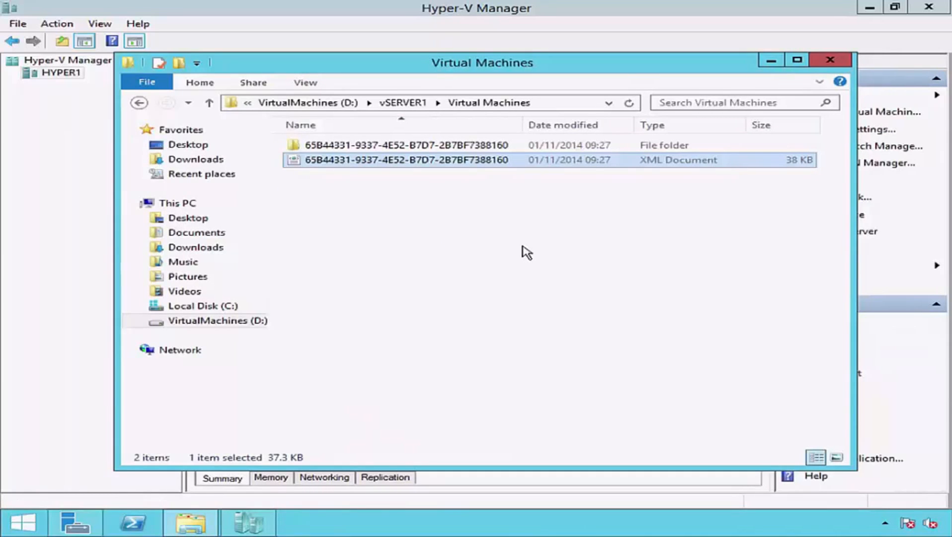
View the virtual disk file in vSERVER1's Virtual Hard Disks folder and close File Explorer
left_click(139, 103)
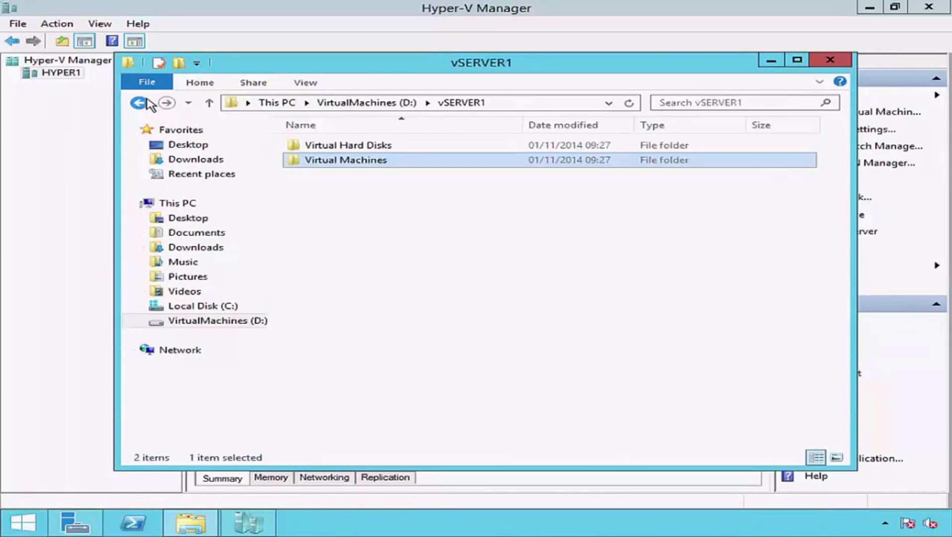
double_click(377, 146)
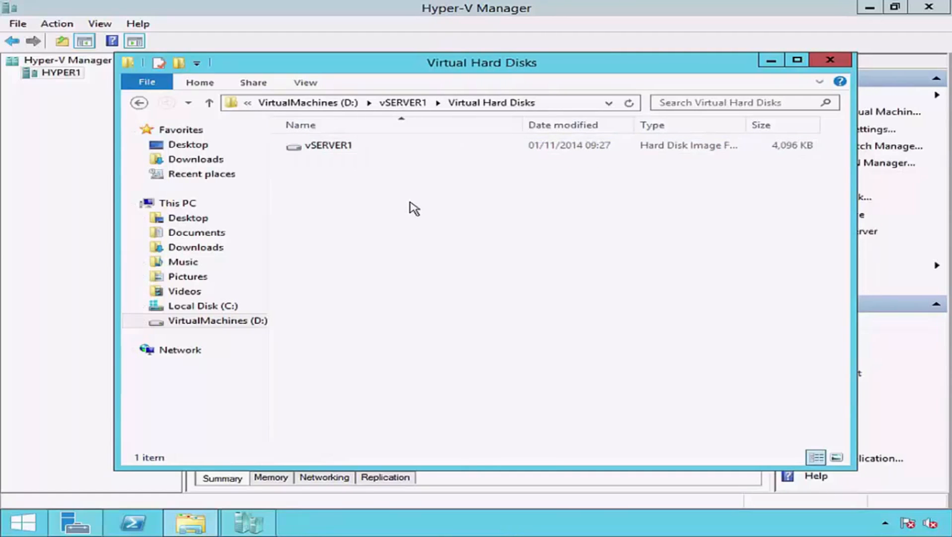
left_click(371, 147)
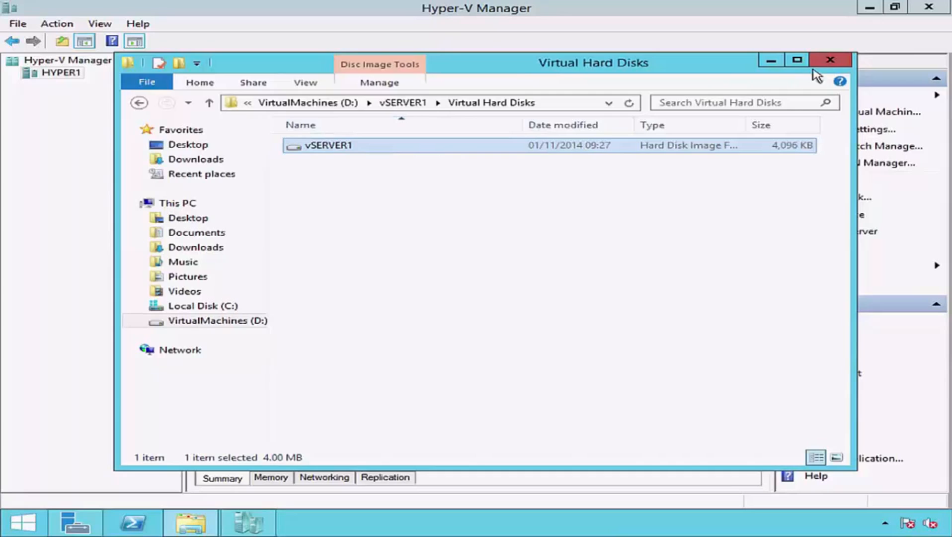
left_click(829, 61)
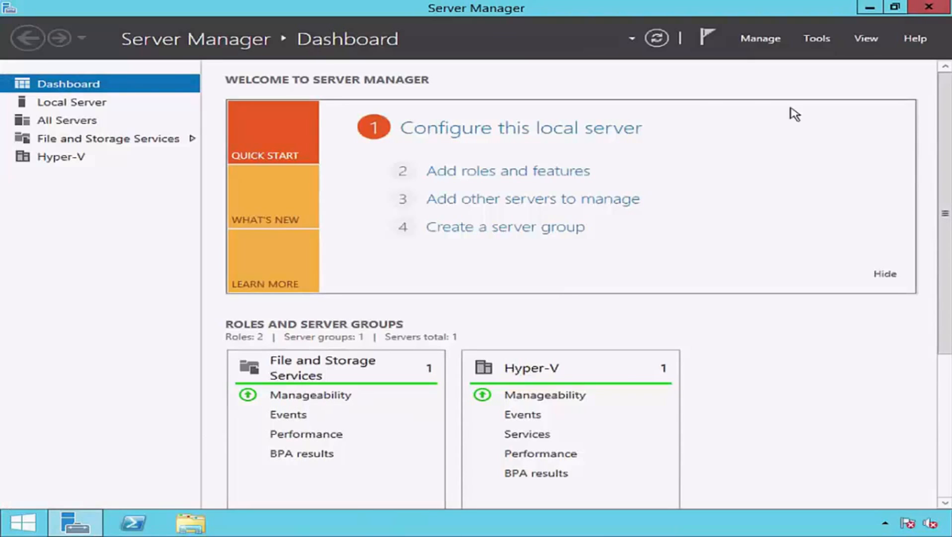
Check the list of virtual machines on HYPER1 in Hyper-V Manager, then close it and Server Manager
left_click(818, 39)
left_click(689, 117)
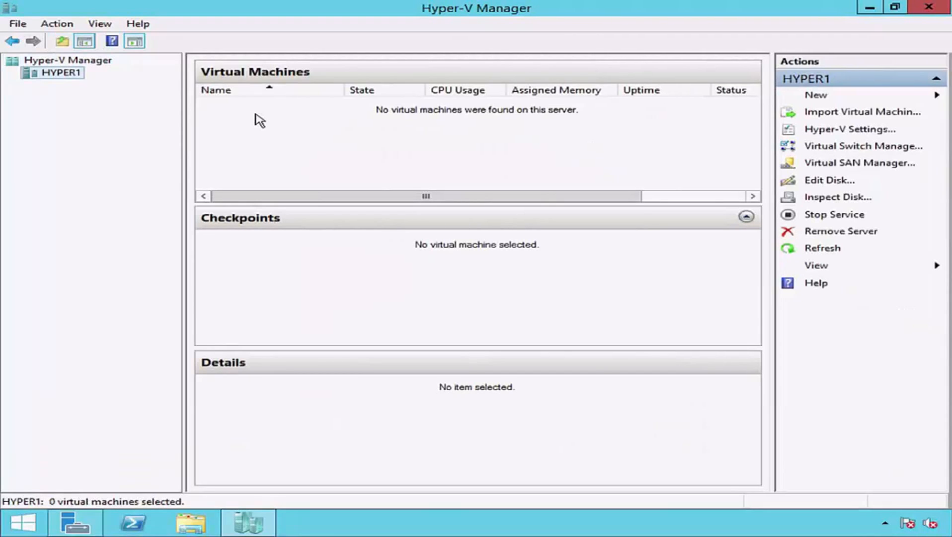
left_click(926, 12)
left_click(927, 10)
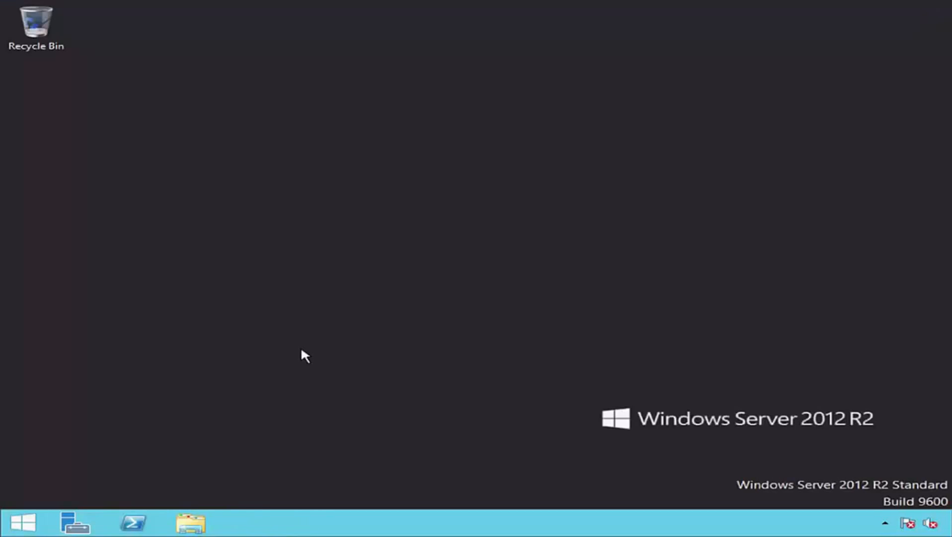
Switch to Windows PowerShell and begin a New-VM command with -Name "vSERVER1", -Path D:\ and -Generation 1
left_click(133, 522)
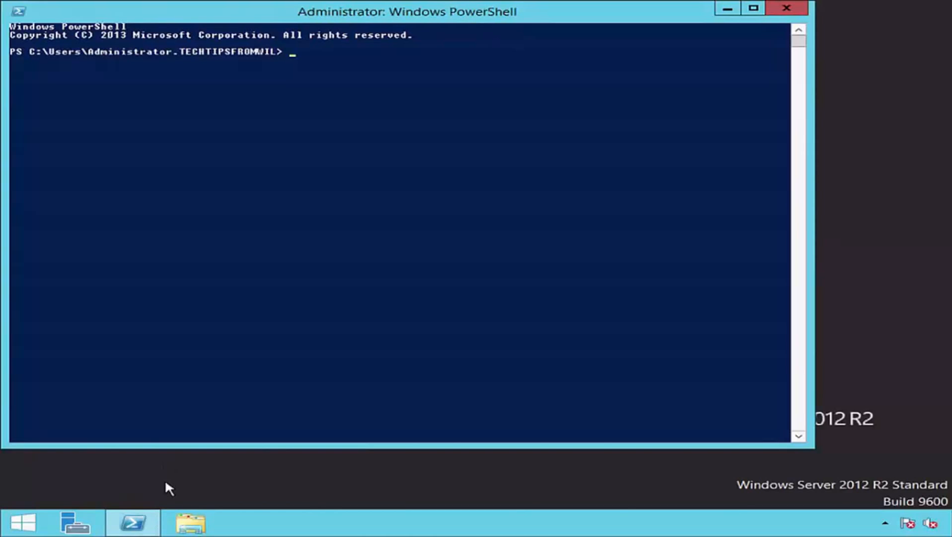
type("New-VM")
type("-Name \"")
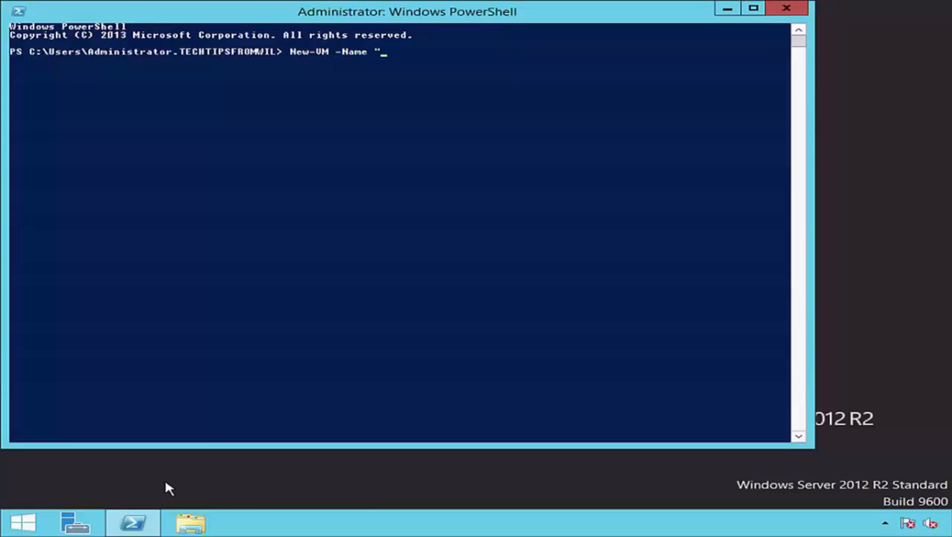
type("vSERVER1\"")
type("-Path")
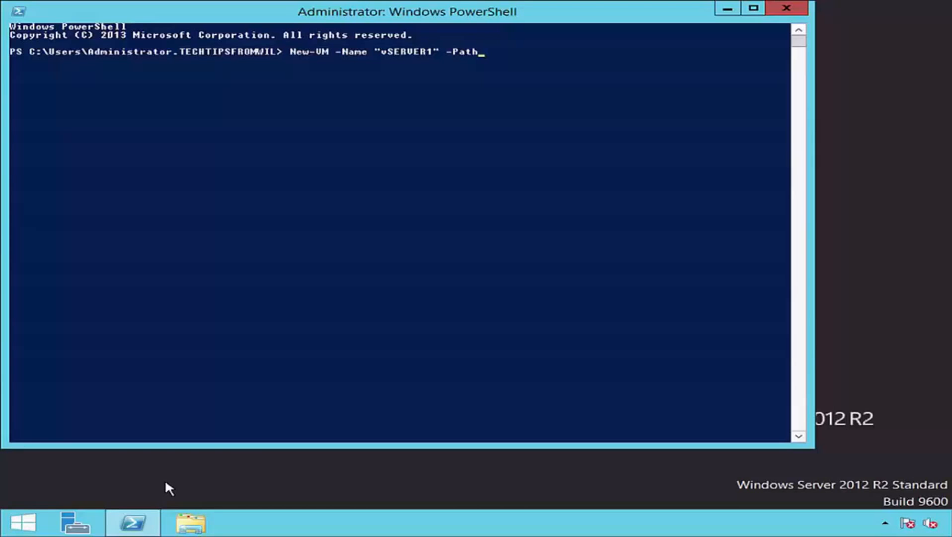
type("D:\\ -")
type("Generation")
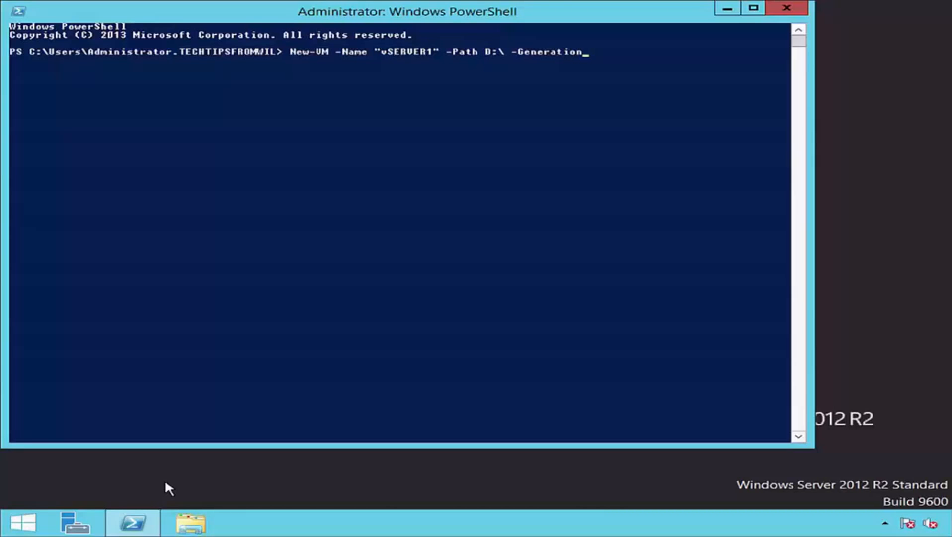
type("1")
Complete and run the command with -MemoryStartupBytes 4GB -NewVHDSize 127GB -NewVHDPath "D:\vSERVER1\Virtual Hard Disks\vSERVER1.VHDX"
type("-MemoryStartupBytes")
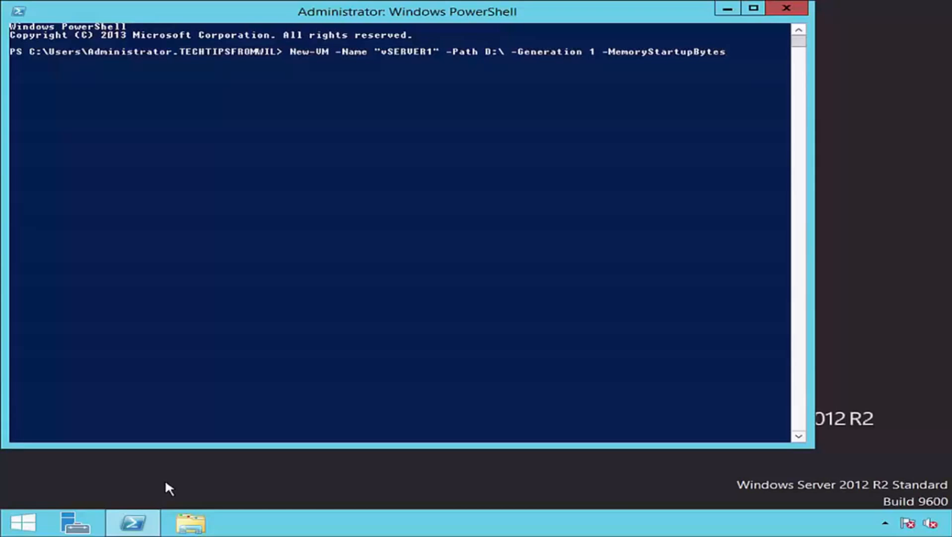
type("4GB")
type("-NewVHDSize")
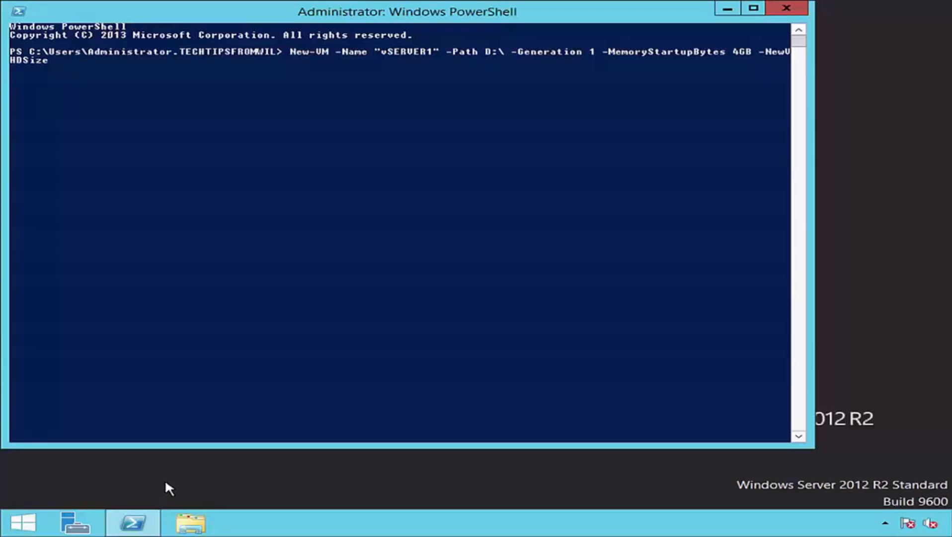
type(" 127GB")
type("-NewVHDPath")
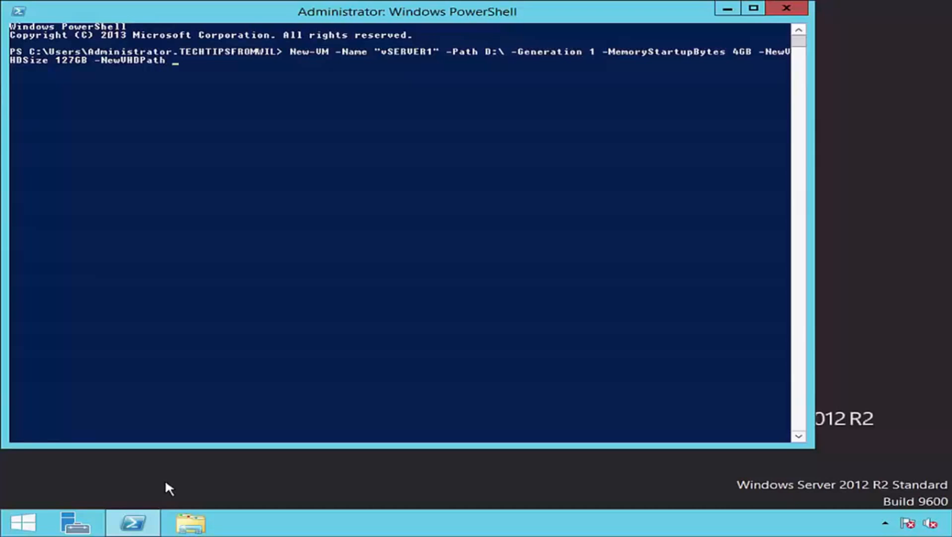
type("\"D:\\vSERVER1\\Virtu")
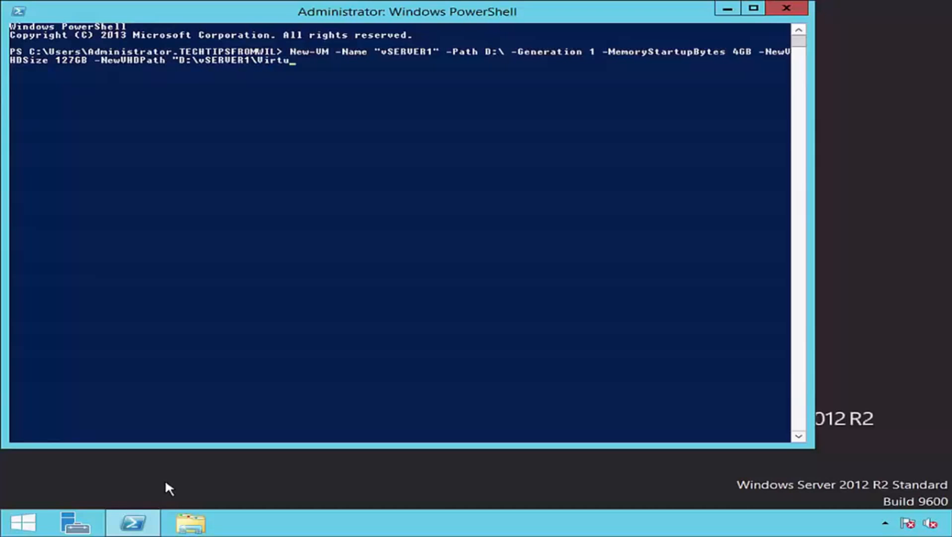
type("al Hard Disks")
type("\\vSERVER1")
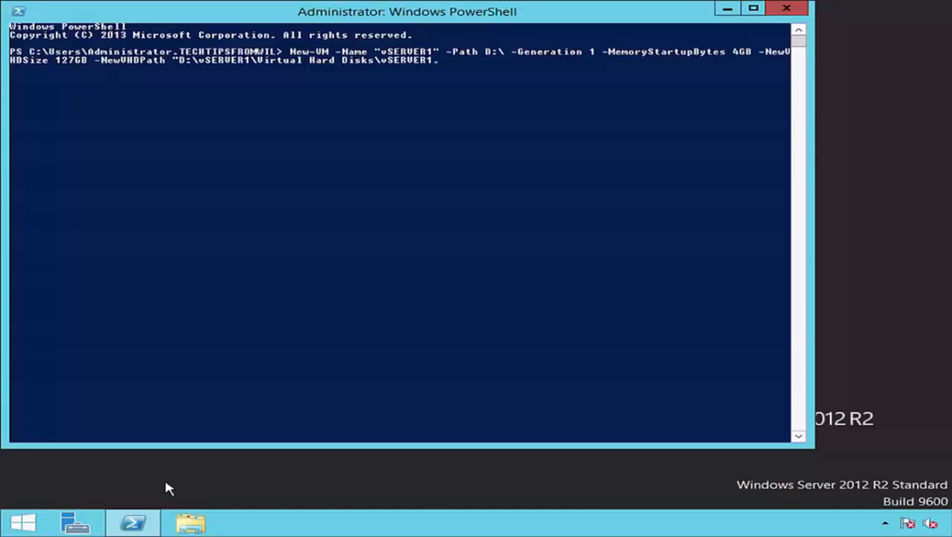
type(".VHDX")
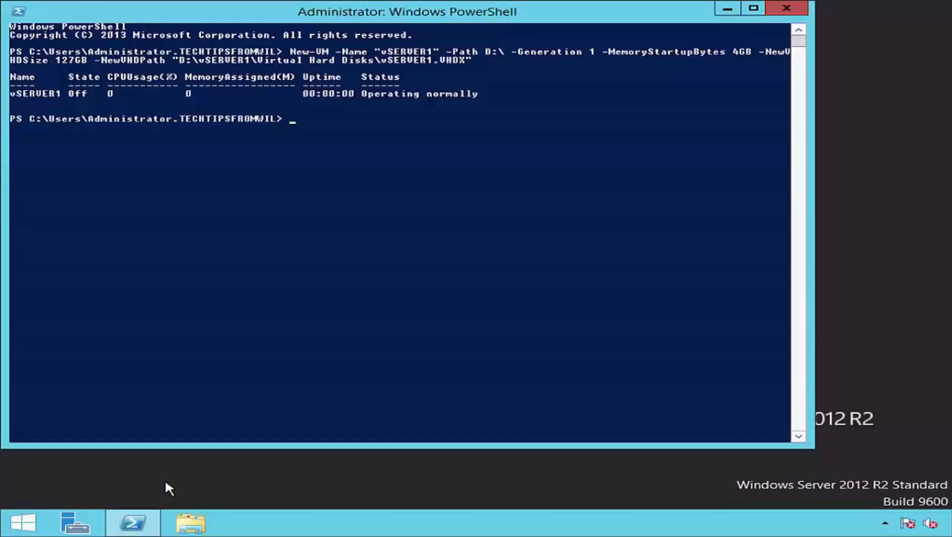
Switch through Server Manager to Hyper-V Manager and view the summary of the vSERVER1 virtual machine
left_click(75, 522)
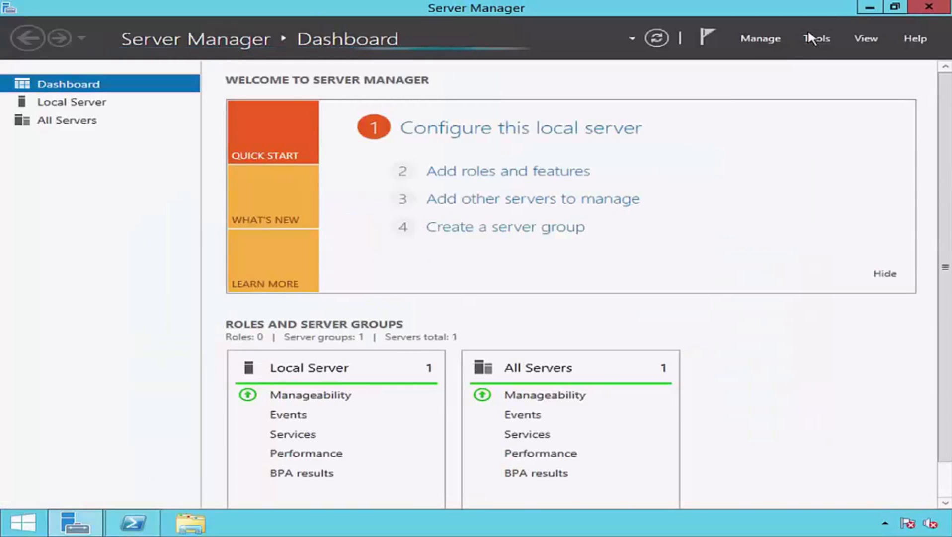
left_click(810, 37)
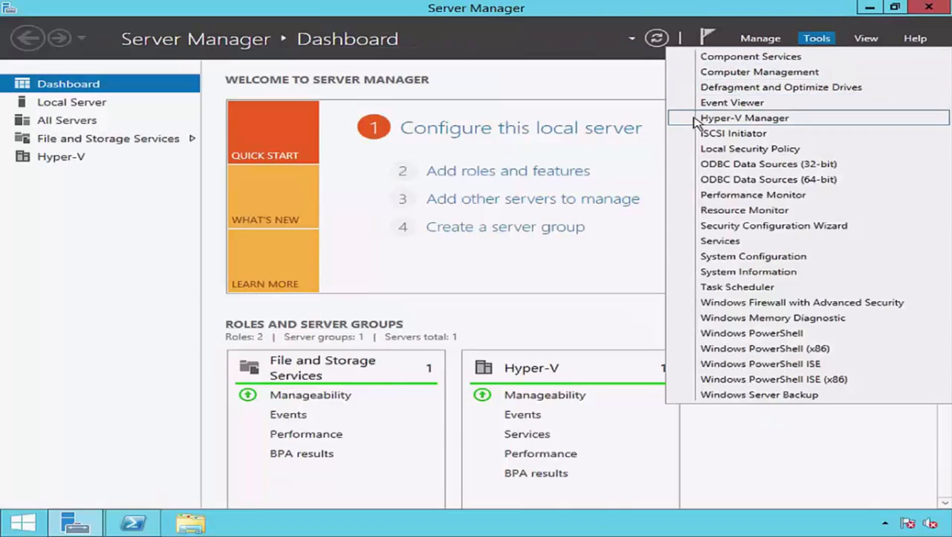
left_click(744, 117)
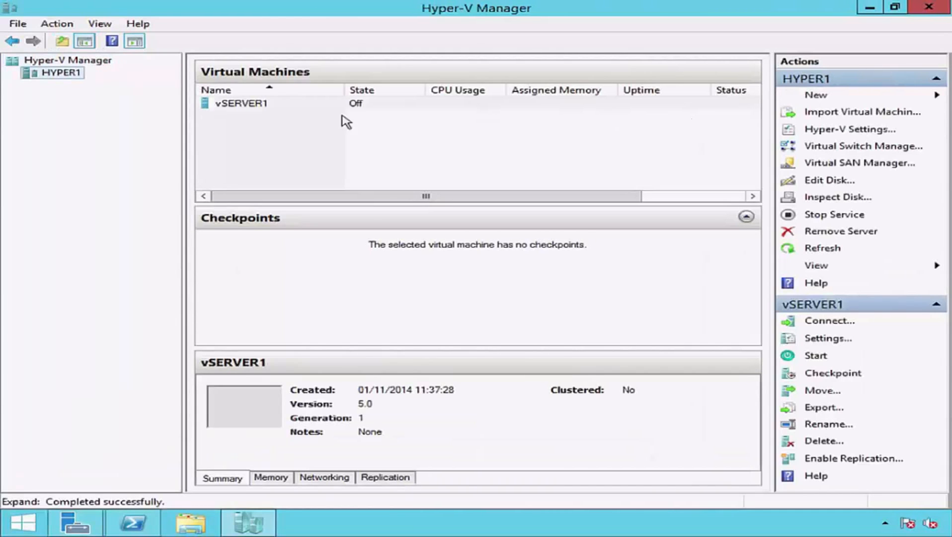
left_click(265, 105)
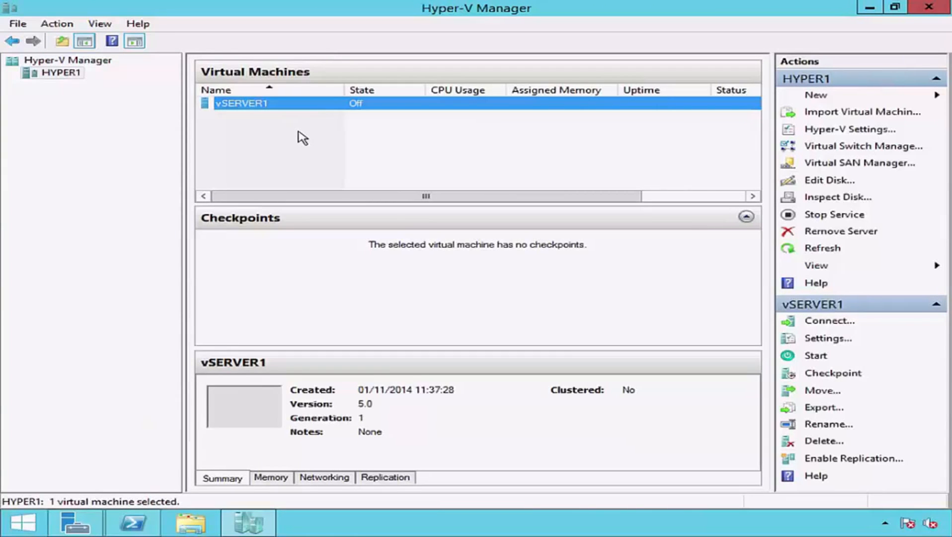